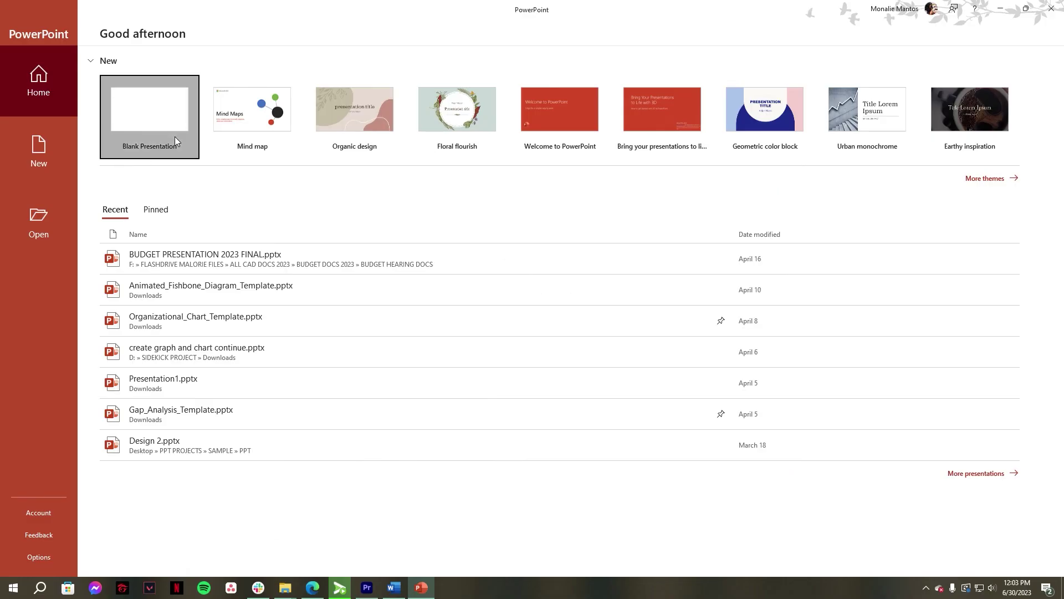
Start a blank presentation and give its slide the Blank layout.
{"action": "left_click", "coordinate": [175, 136]}
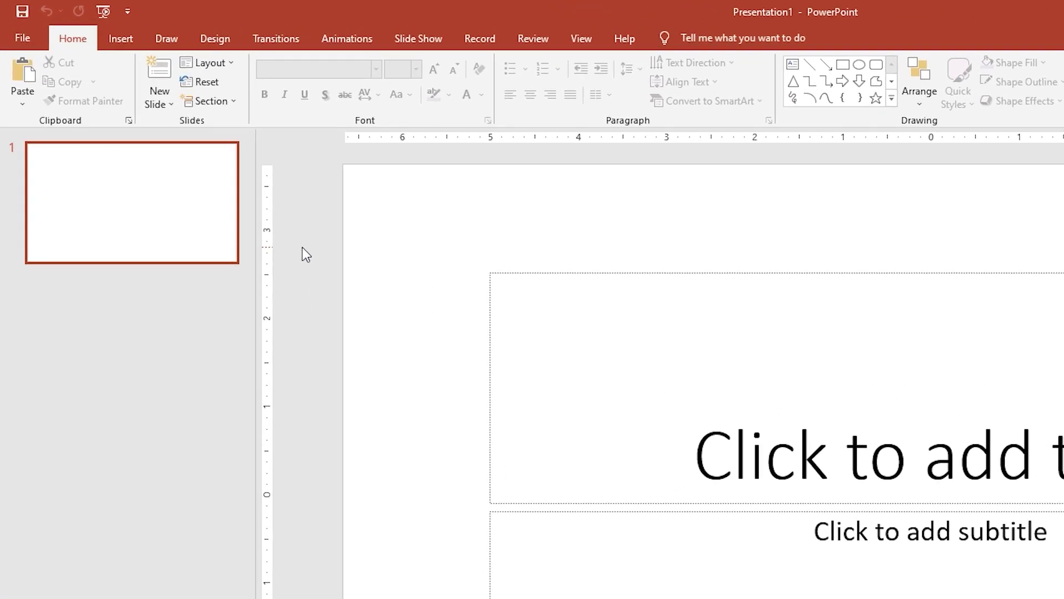
{"action": "left_click", "coordinate": [212, 63]}
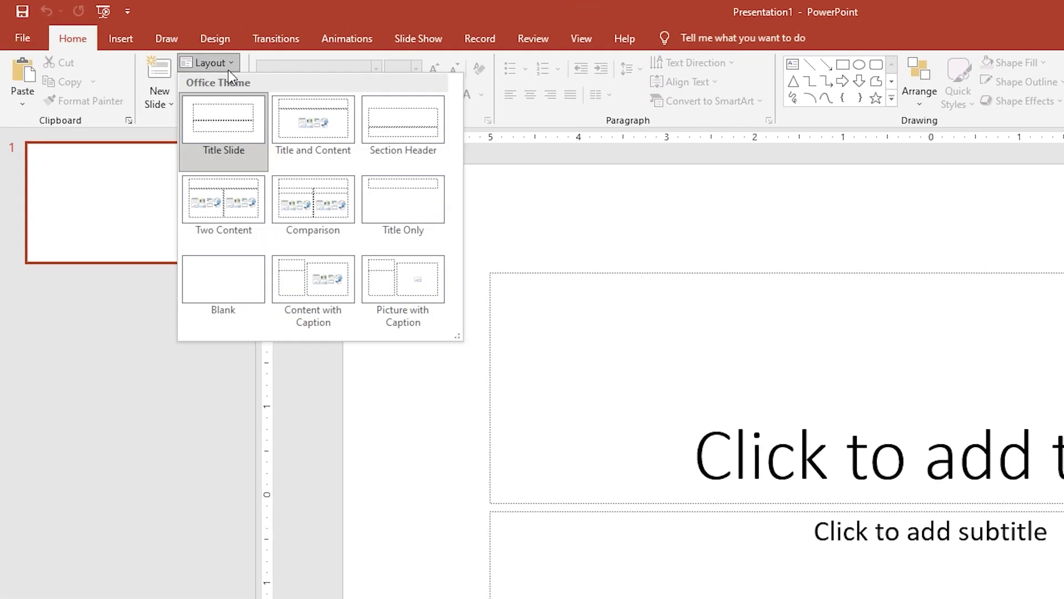
{"action": "left_click", "coordinate": [199, 283]}
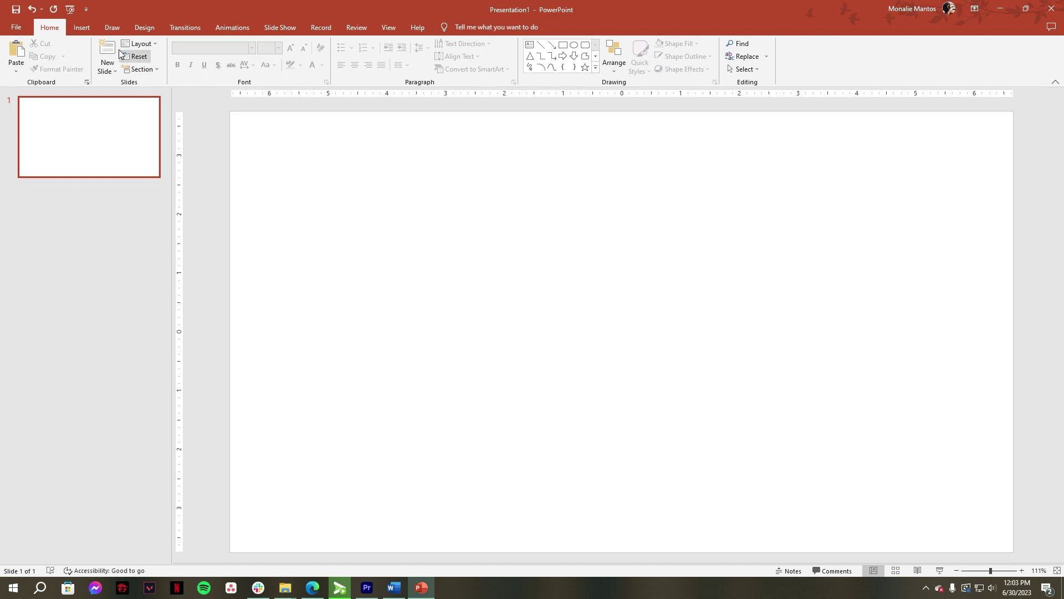
Pick the Oval from the Insert shapes gallery.
{"action": "left_click", "coordinate": [82, 27]}
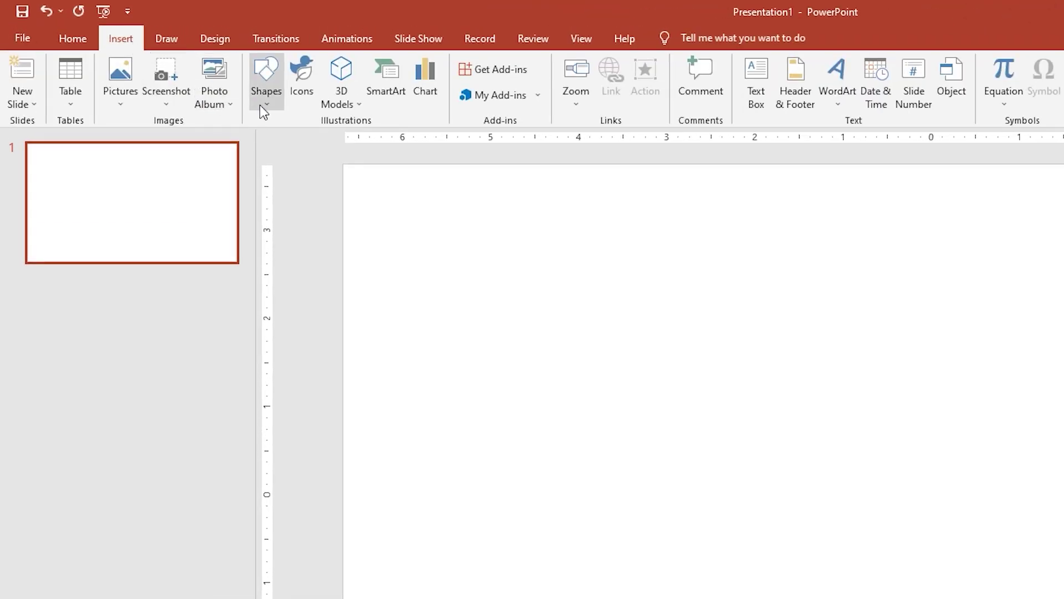
{"action": "left_click", "coordinate": [264, 101]}
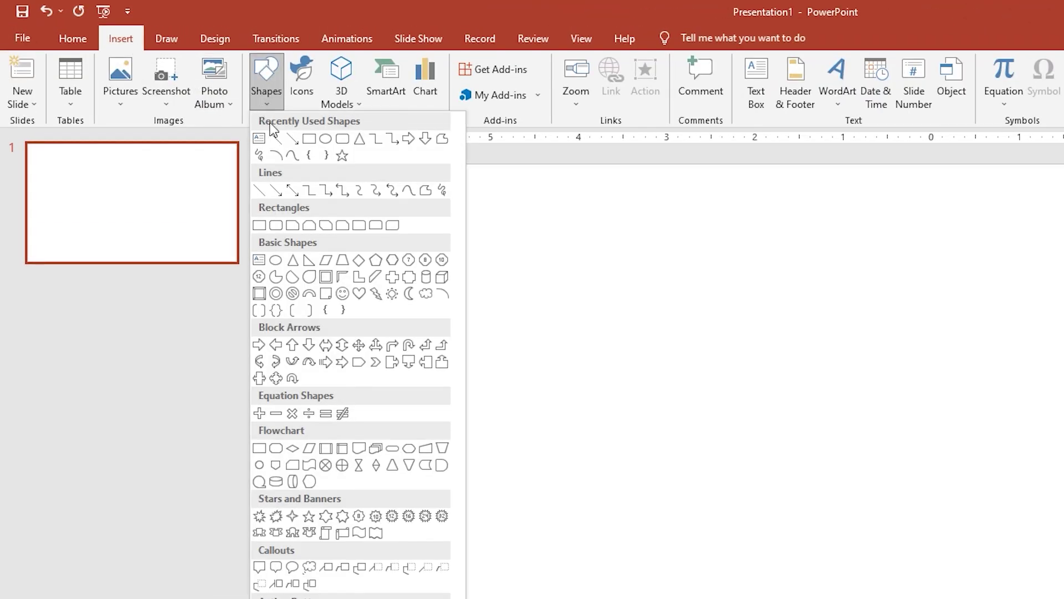
{"action": "left_click", "coordinate": [278, 260]}
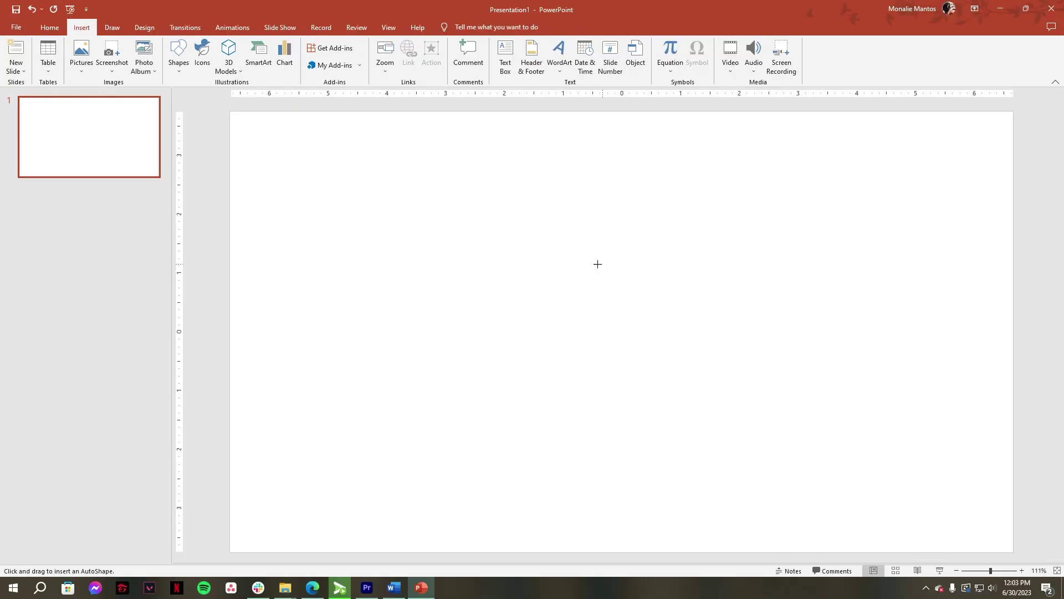
Draw an oval and move it to the centre of the slide.
{"action": "left_click_drag", "start_coordinate": [621, 270], "coordinate": [714, 350]}
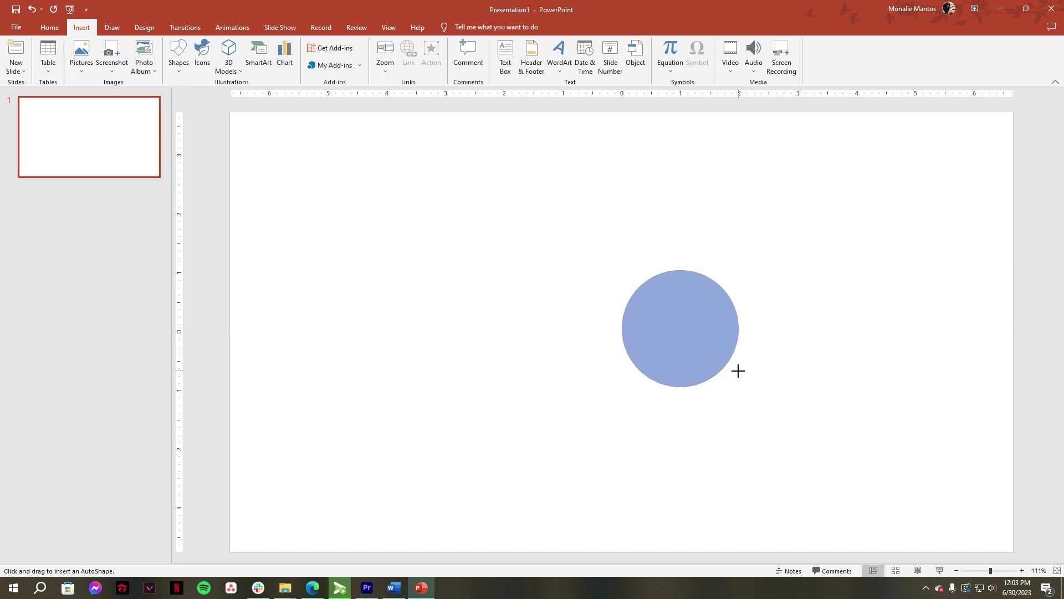
{"action": "left_click_drag", "start_coordinate": [714, 350], "coordinate": [739, 371]}
{"action": "mouse_move", "coordinate": [705, 315]}
{"action": "left_mouse_down"}
{"action": "mouse_move", "coordinate": [638, 324]}
{"action": "mouse_move", "coordinate": [646, 315]}
{"action": "left_mouse_up"}
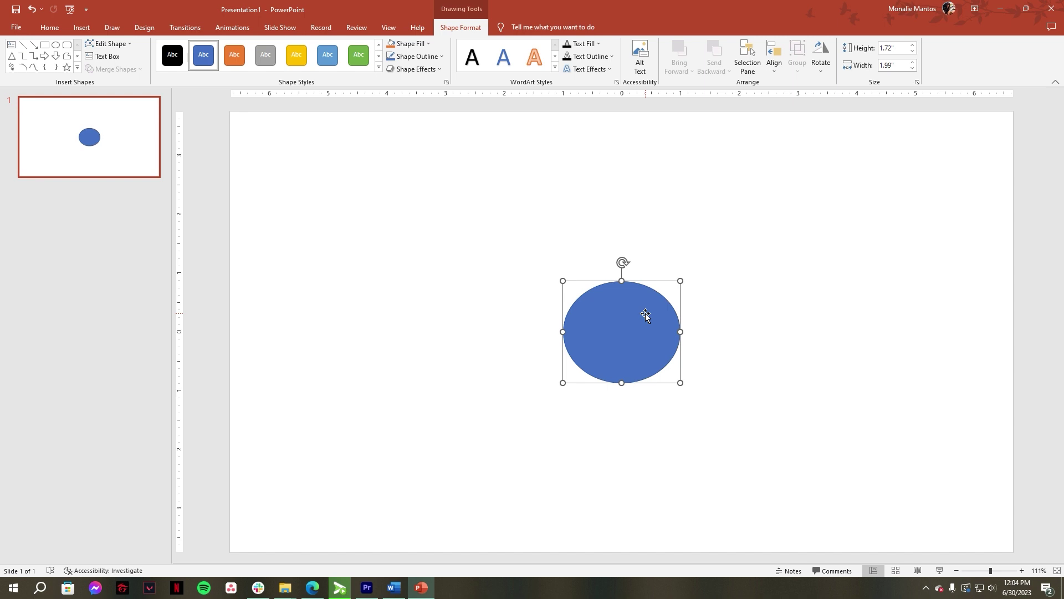
Draw a rectangle at the right and paste copies to place around the oval.
{"action": "left_click", "coordinate": [175, 154]}
{"action": "left_click_drag", "start_coordinate": [798, 223], "coordinate": [910, 298]}
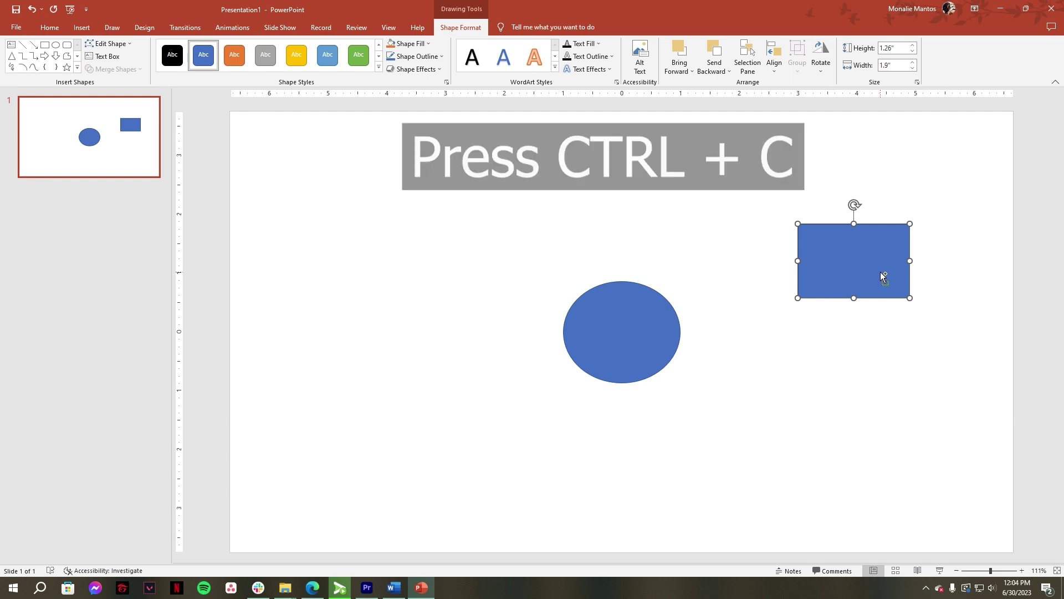
{"action": "key", "text": "ctrl+v"}
{"action": "mouse_move", "coordinate": [883, 277]}
{"action": "left_mouse_down"}
{"action": "mouse_move", "coordinate": [850, 388]}
{"action": "mouse_move", "coordinate": [851, 446]}
{"action": "mouse_move", "coordinate": [385, 243]}
{"action": "mouse_move", "coordinate": [381, 420]}
{"action": "left_mouse_up"}
{"action": "key", "text": "ctrl+v"}
{"action": "key", "text": "ctrl+v"}
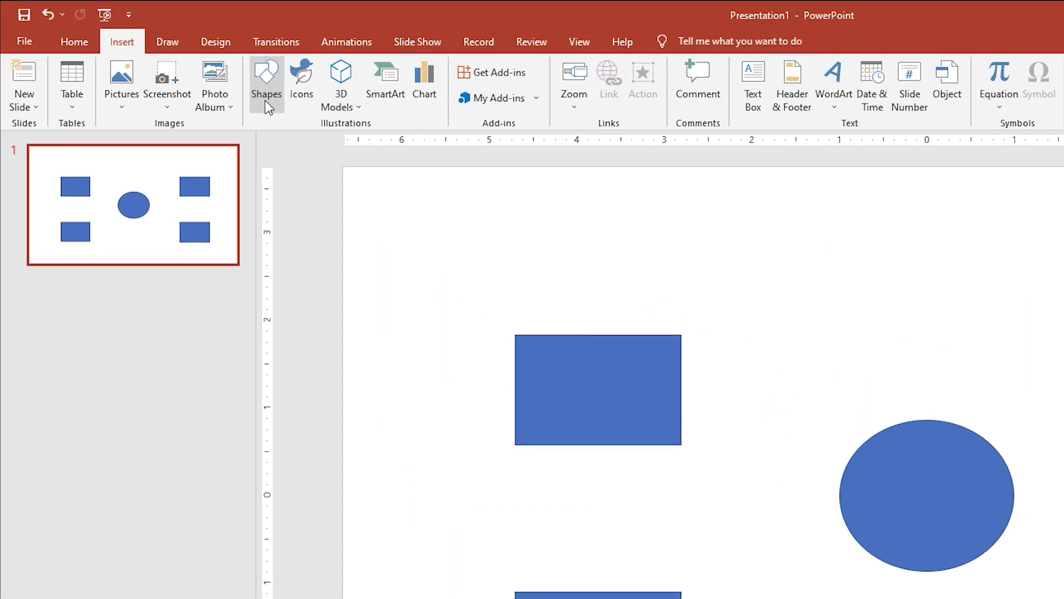
Draw a straight line to the oval and duplicate it to join each of the four rectangles.
{"action": "left_click", "coordinate": [266, 101]}
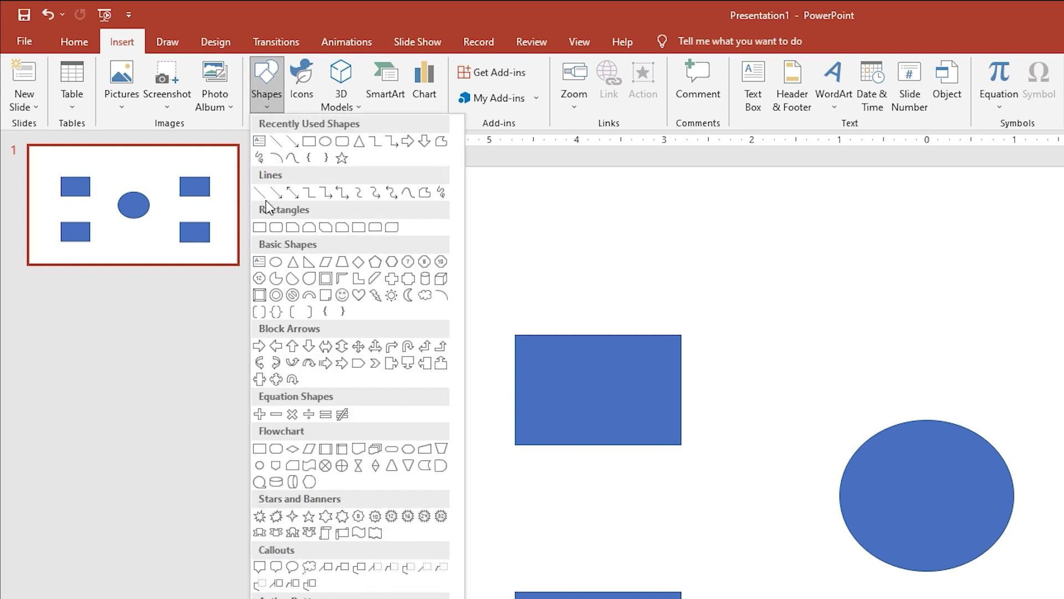
{"action": "left_click", "coordinate": [262, 222]}
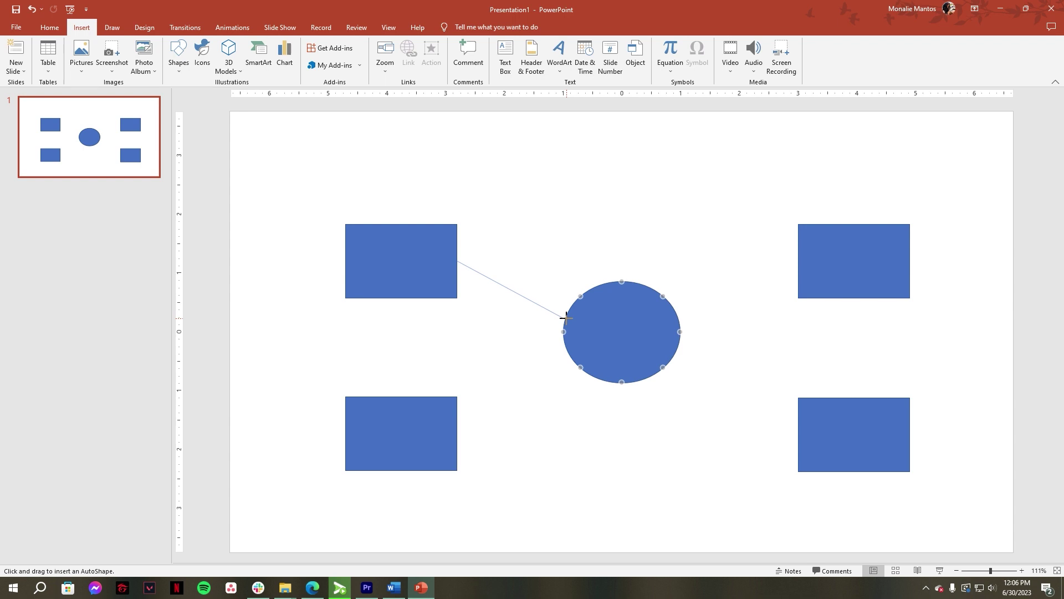
{"action": "left_click_drag", "start_coordinate": [566, 317], "coordinate": [713, 282]}
{"action": "key", "text": "ctrl+d"}
{"action": "left_click_drag", "start_coordinate": [775, 309], "coordinate": [798, 261]}
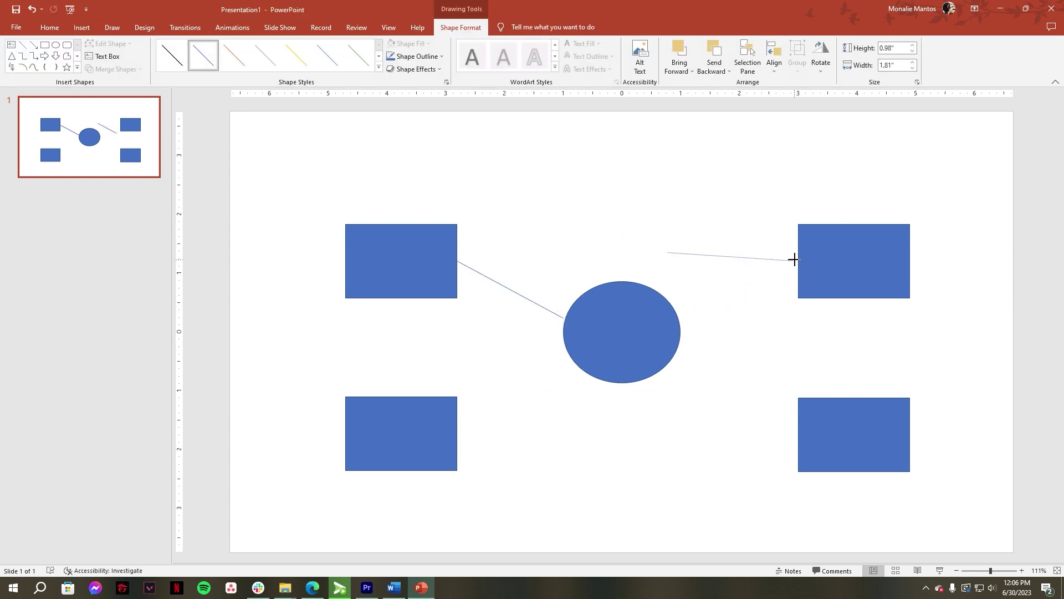
{"action": "left_click_drag", "start_coordinate": [669, 251], "coordinate": [681, 318]}
{"action": "key", "text": "ctrl+d"}
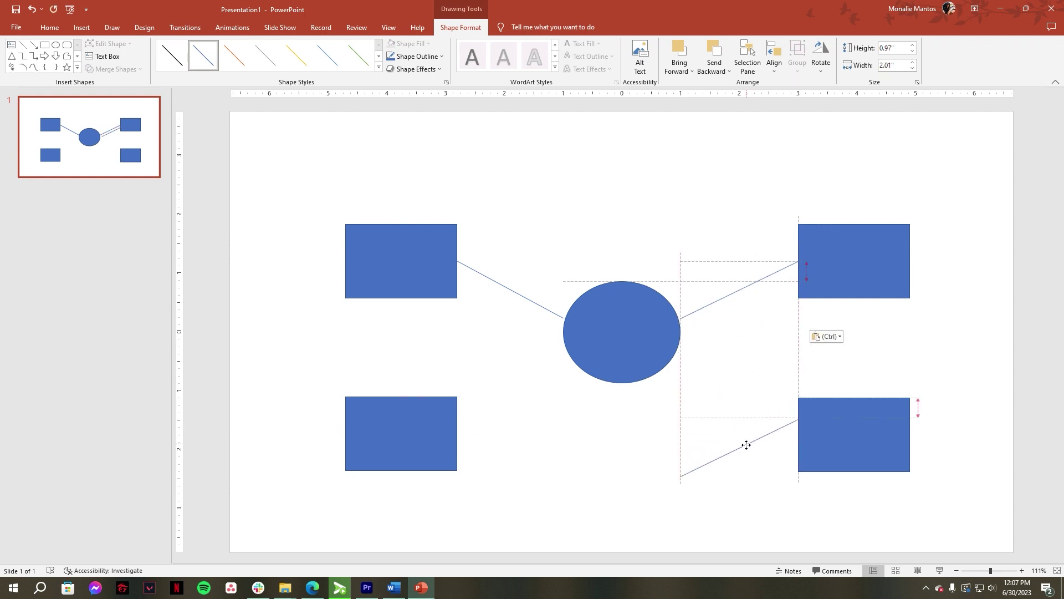
{"action": "mouse_move", "coordinate": [757, 297]}
{"action": "left_mouse_down"}
{"action": "mouse_move", "coordinate": [737, 389]}
{"action": "mouse_move", "coordinate": [494, 436]}
{"action": "mouse_move", "coordinate": [582, 492]}
{"action": "mouse_move", "coordinate": [579, 369]}
{"action": "left_mouse_up"}
{"action": "key", "text": "ctrl+d"}
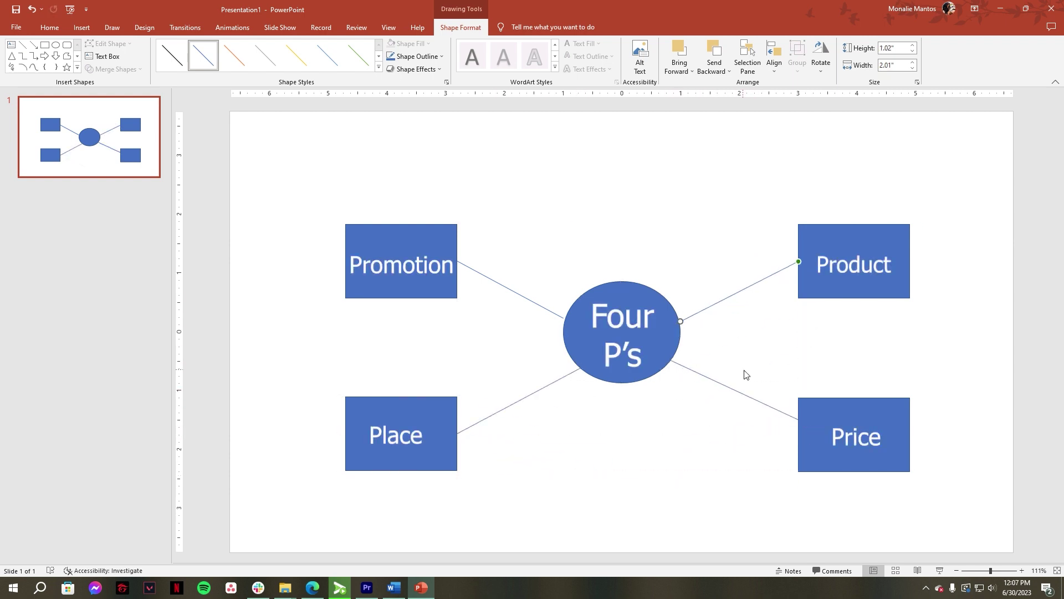
{"action": "left_click", "coordinate": [745, 375]}
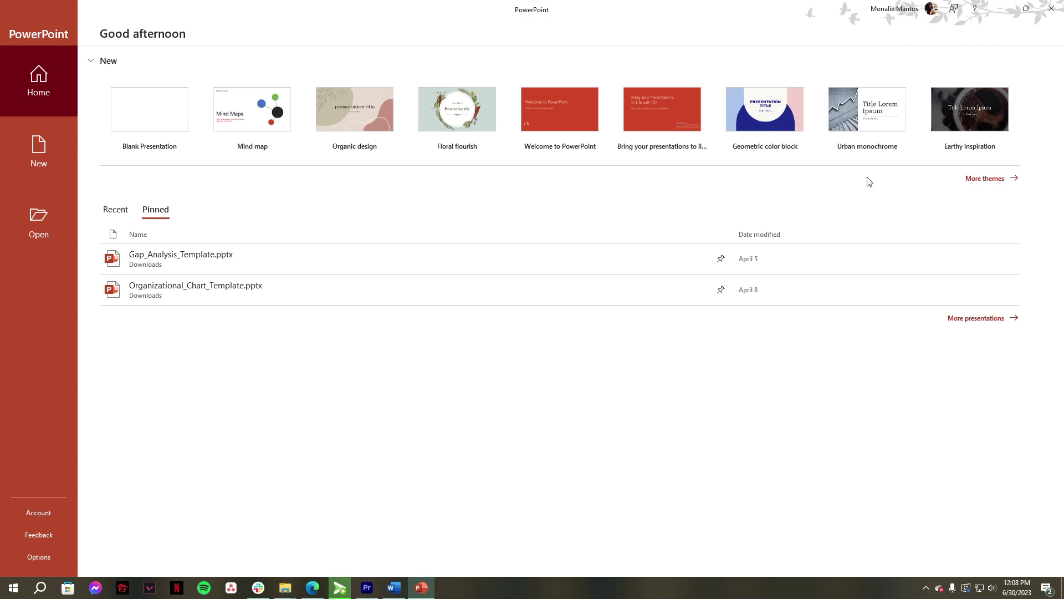
Open More themes to show the full New page template gallery.
{"action": "left_click", "coordinate": [983, 178]}
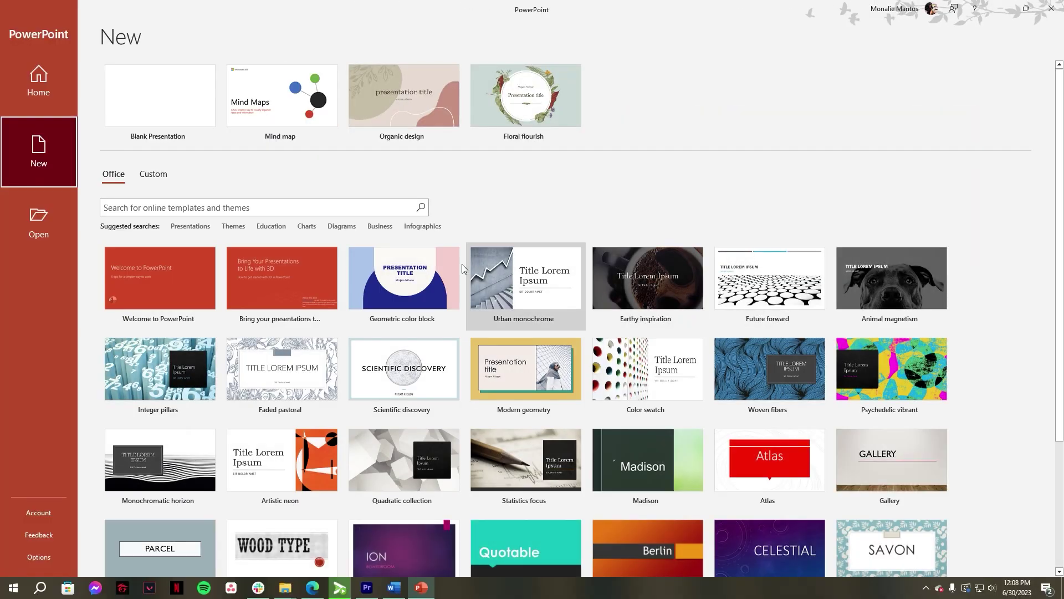
Search templates for 'MIND MAP' and create a presentation from the Mind map result.
{"action": "left_click", "coordinate": [329, 209]}
{"action": "type", "text": "MIND MAP"}
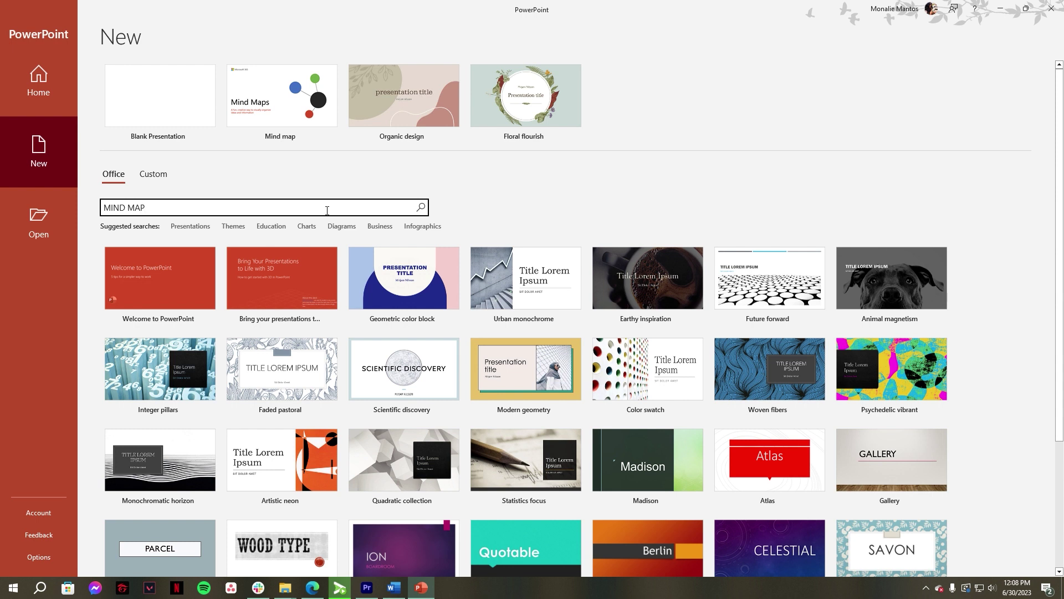
{"action": "key", "text": "Return"}
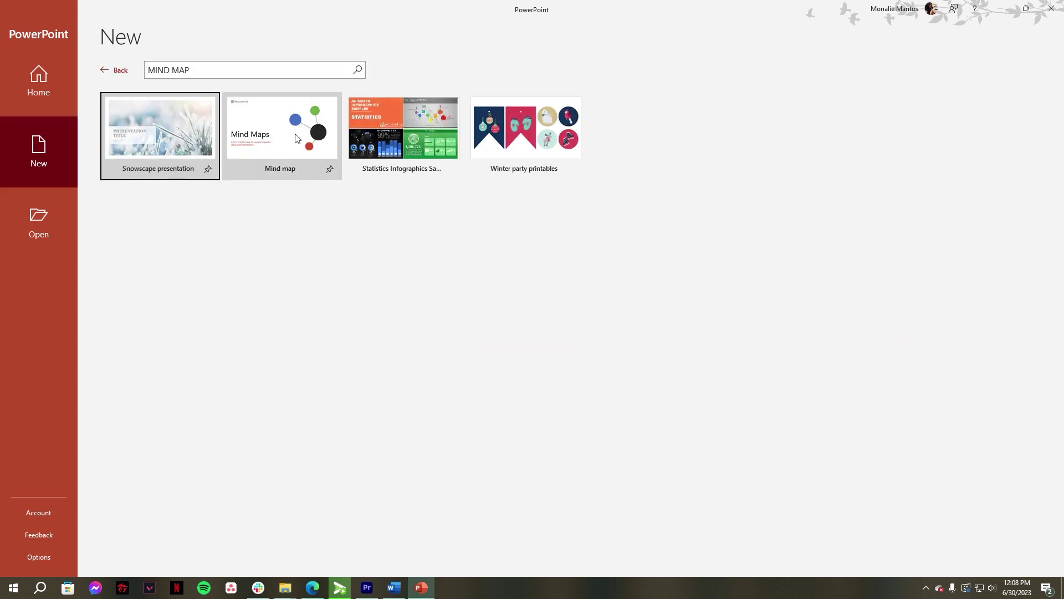
{"action": "left_click", "coordinate": [291, 131]}
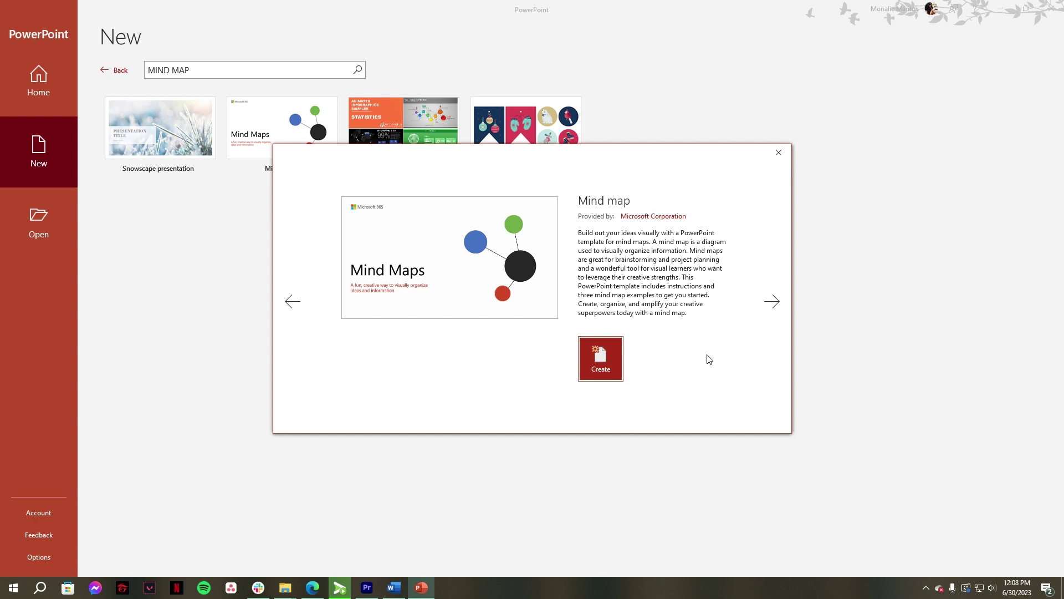
{"action": "left_click", "coordinate": [604, 354]}
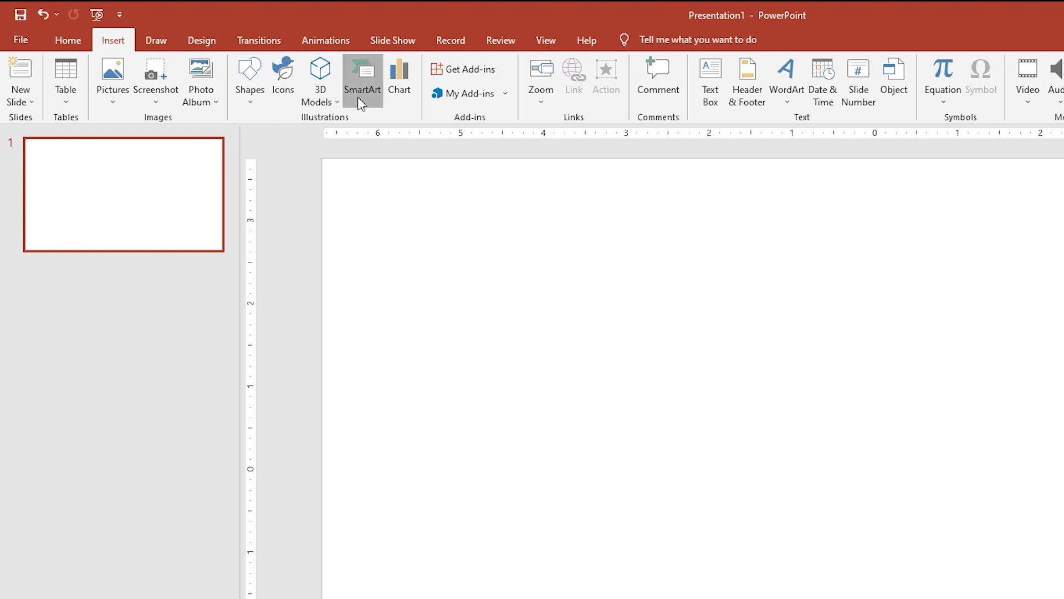
Insert a Process Arrows SmartArt graphic from the Process category, then deselect it.
{"action": "left_click", "coordinate": [363, 87]}
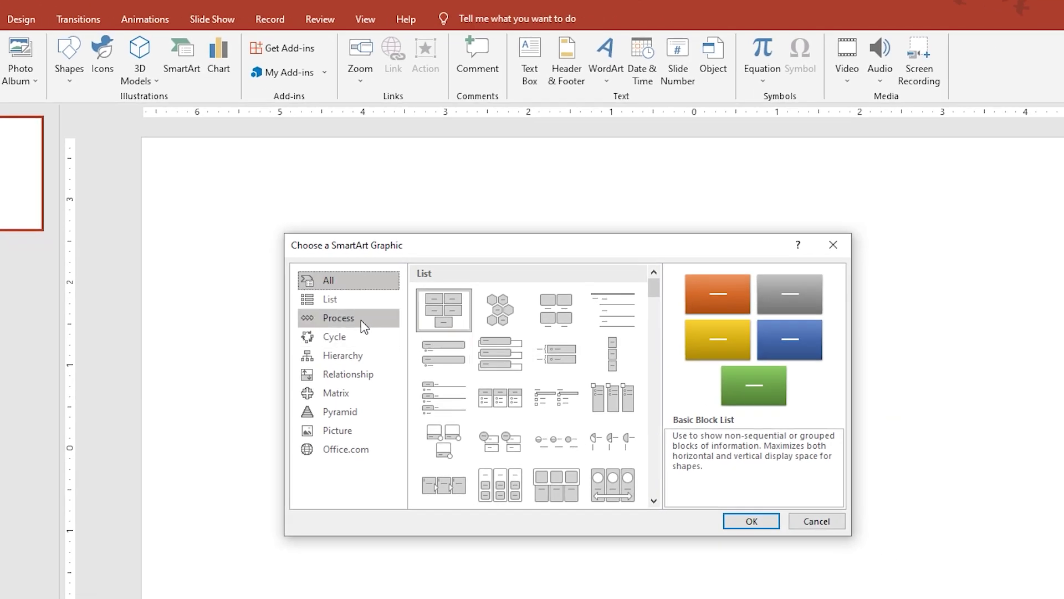
{"action": "left_click", "coordinate": [360, 326]}
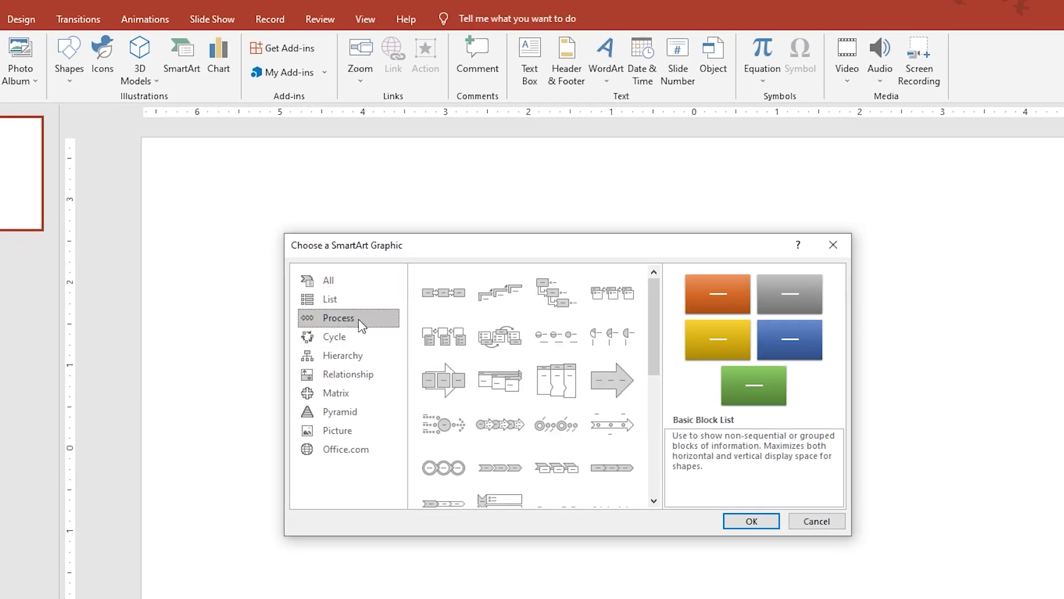
{"action": "left_click", "coordinate": [511, 432]}
{"action": "left_click", "coordinate": [739, 519]}
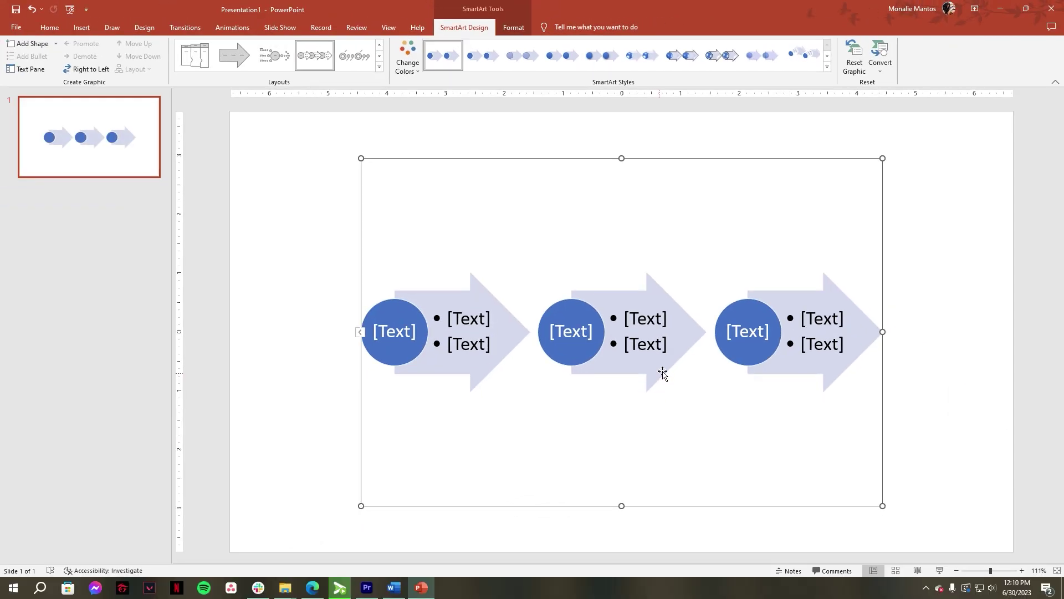
{"action": "left_click", "coordinate": [318, 317]}
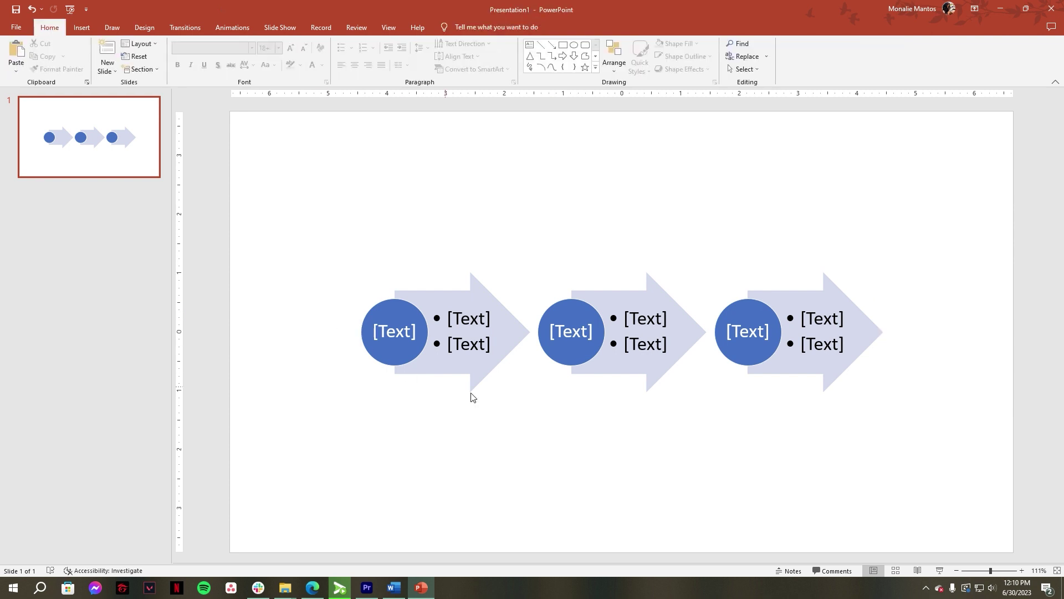